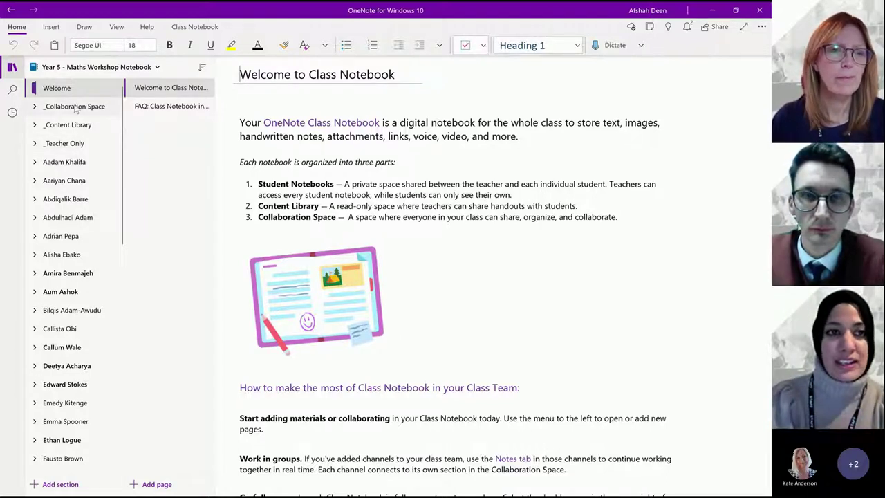
- Expand the _Content Library and _Teacher Only groups and open Spring 1's '13.1.2022 - Perimeter' page
{"action": "left_click", "coordinate": [73, 125]}
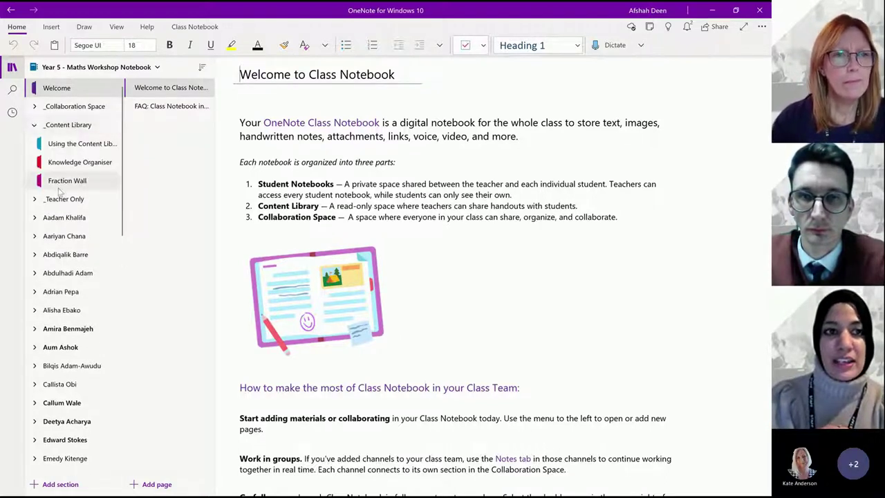
{"action": "left_click", "coordinate": [64, 199]}
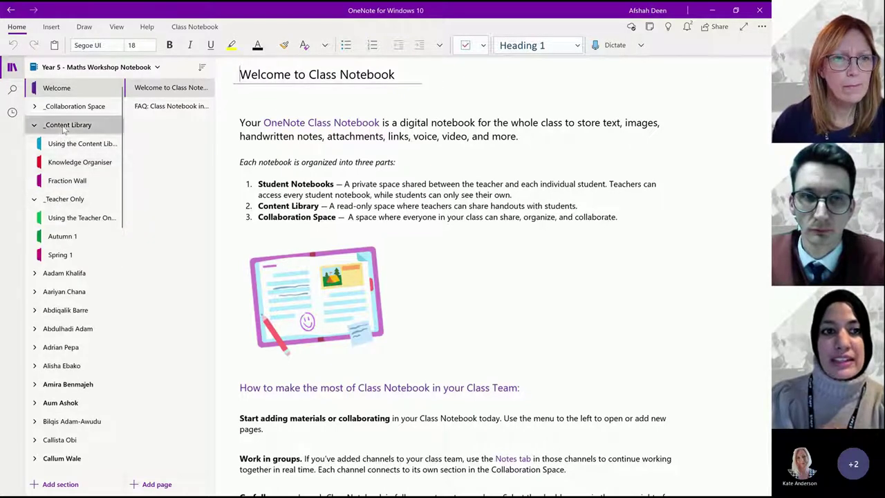
{"action": "left_click", "coordinate": [64, 125]}
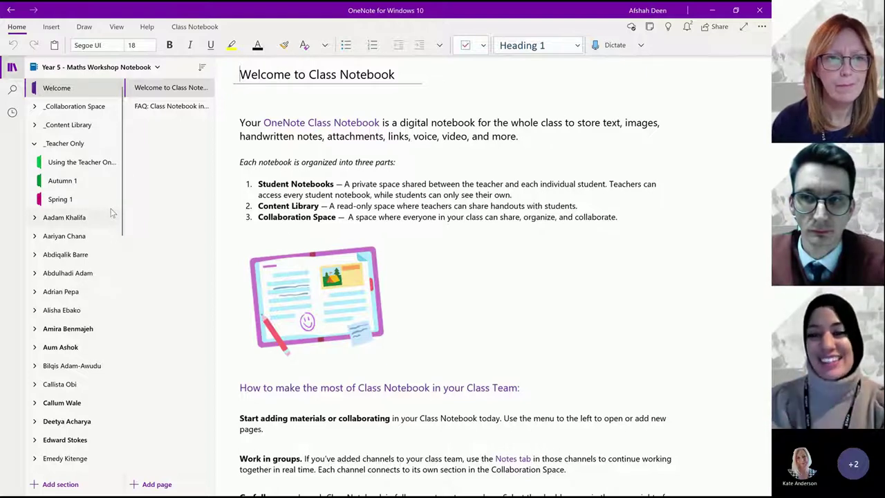
{"action": "left_click", "coordinate": [58, 199]}
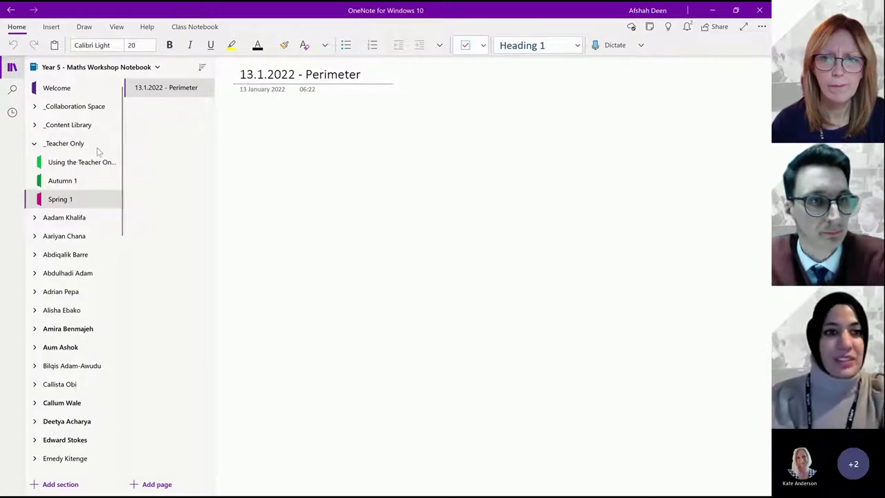
{"action": "left_click", "coordinate": [56, 183]}
{"action": "left_click", "coordinate": [57, 200]}
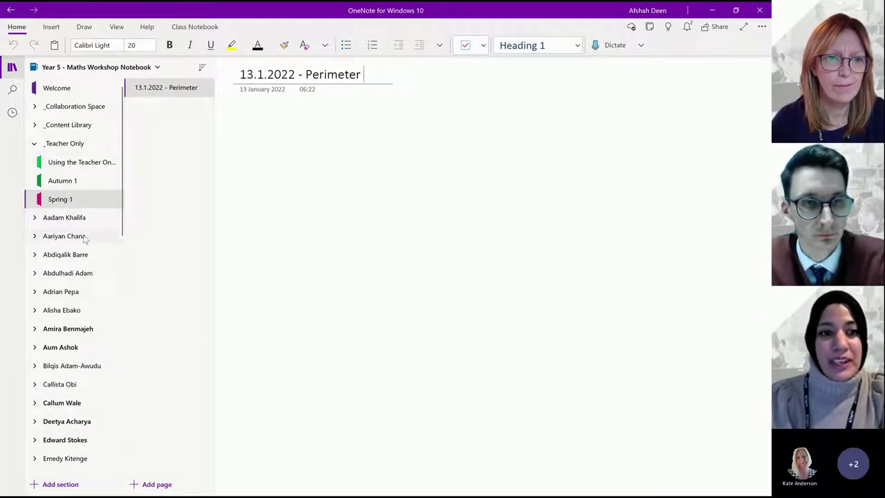
- Add a section named 'Spring 2' to _Teacher Only and expand the first student's sections to compare
{"action": "left_click", "coordinate": [58, 484]}
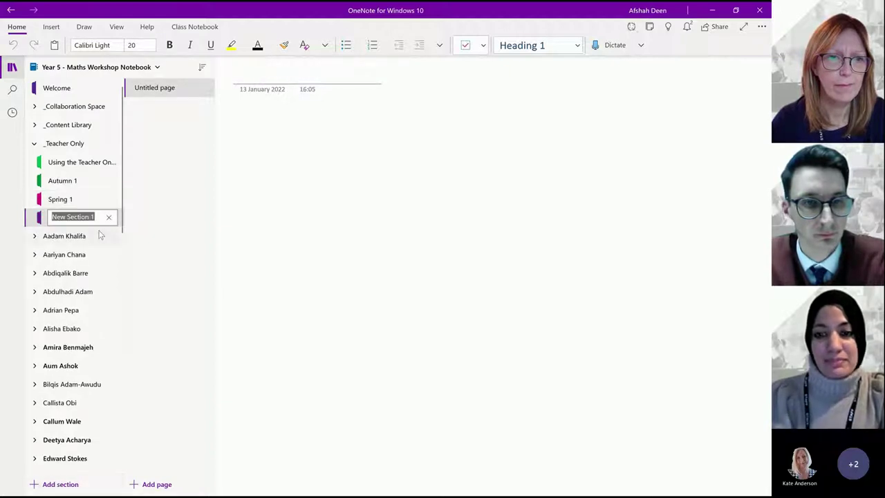
{"action": "key", "text": "BackSpace"}
{"action": "type", "text": "Sp"}
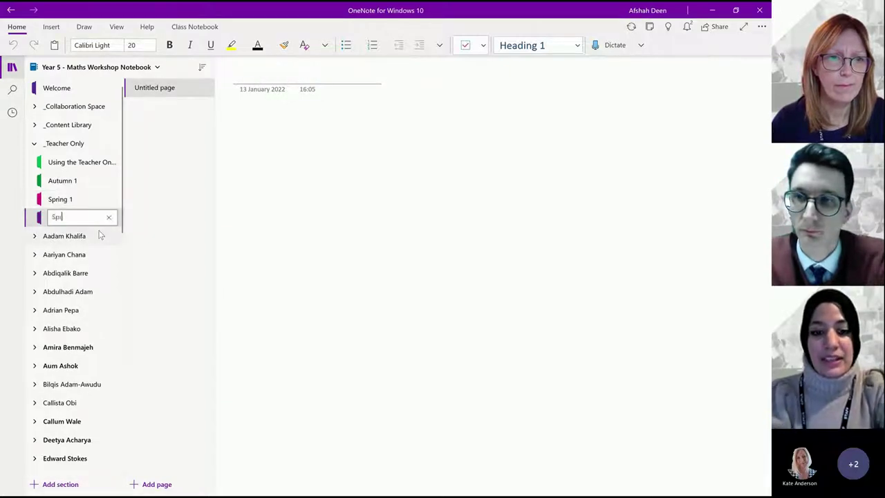
{"action": "type", "text": "ring 2"}
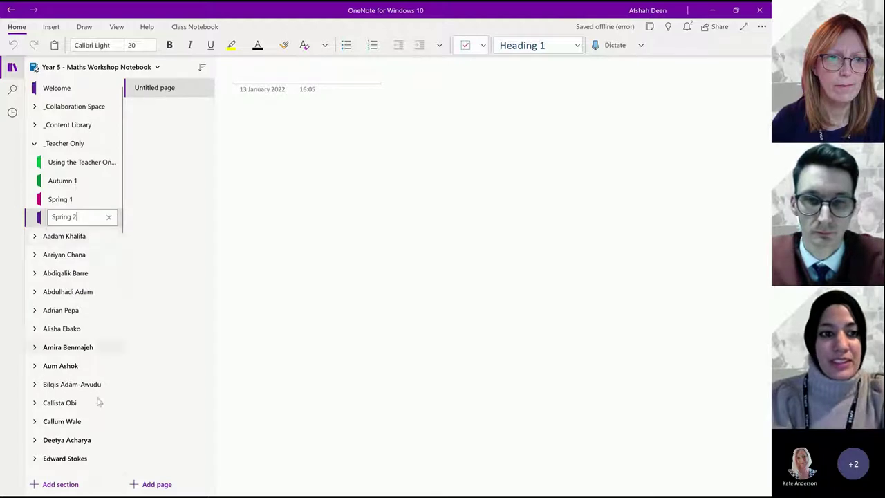
{"action": "key", "text": "Return"}
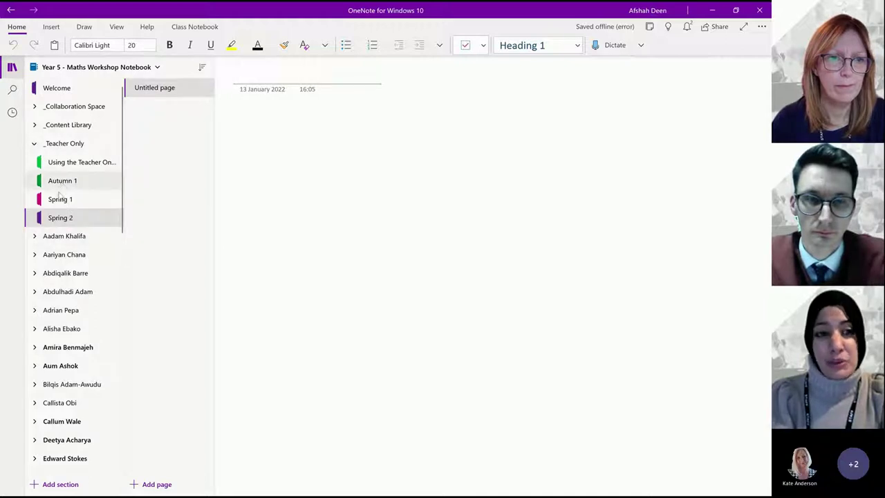
{"action": "left_click", "coordinate": [66, 236]}
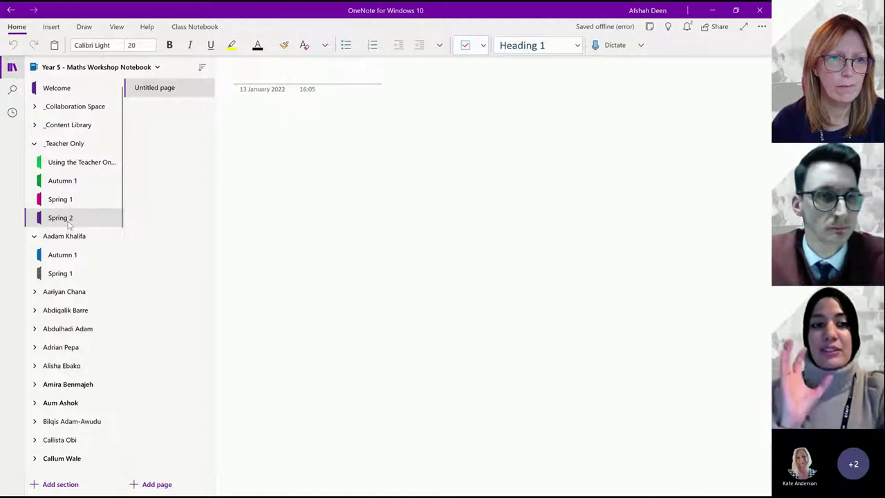
{"action": "left_click", "coordinate": [185, 29]}
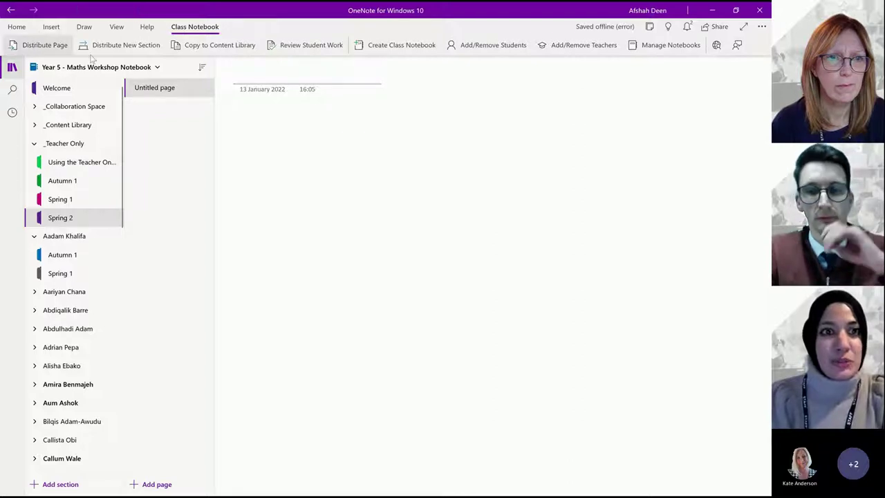
- Distribute a new section named 'Spring 2' to every student in the class notebook
{"action": "left_click", "coordinate": [135, 48]}
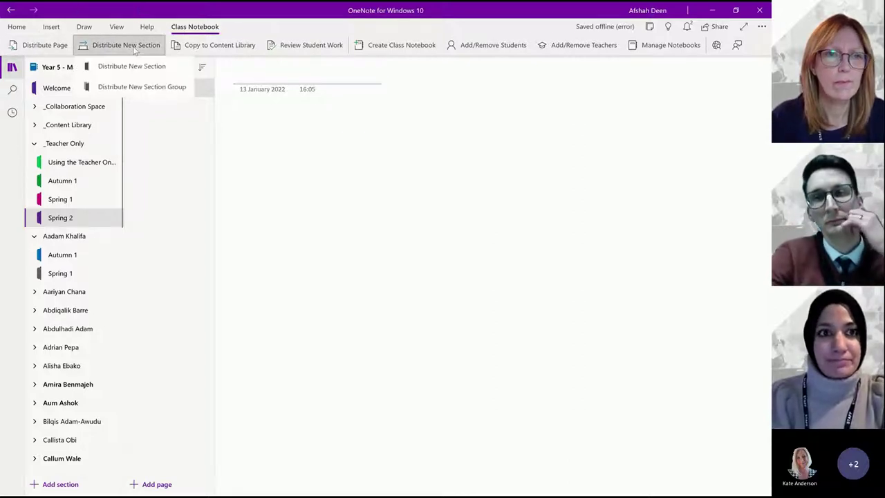
{"action": "left_click", "coordinate": [136, 67]}
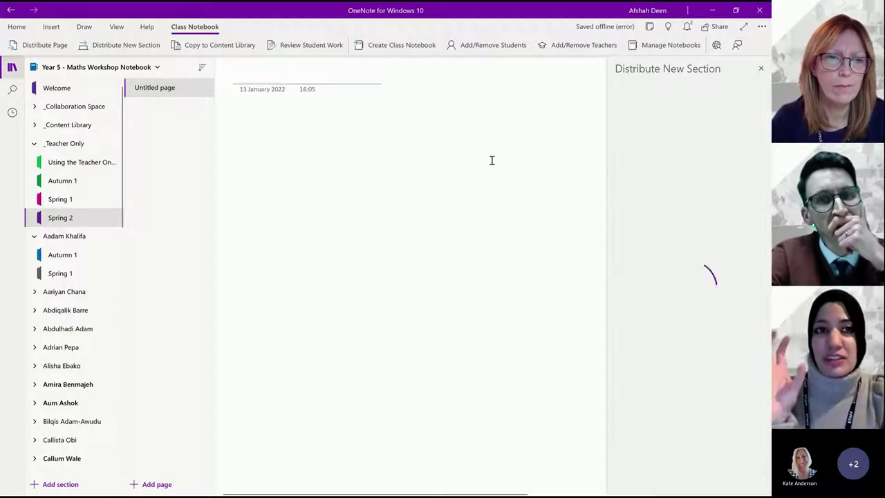
{"action": "left_click", "coordinate": [651, 135]}
{"action": "type", "text": "Spring 2"}
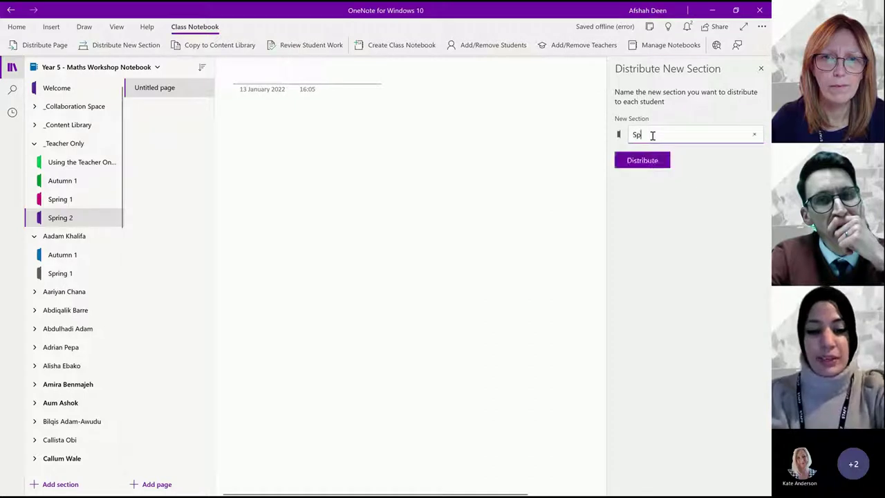
{"action": "left_click", "coordinate": [652, 161]}
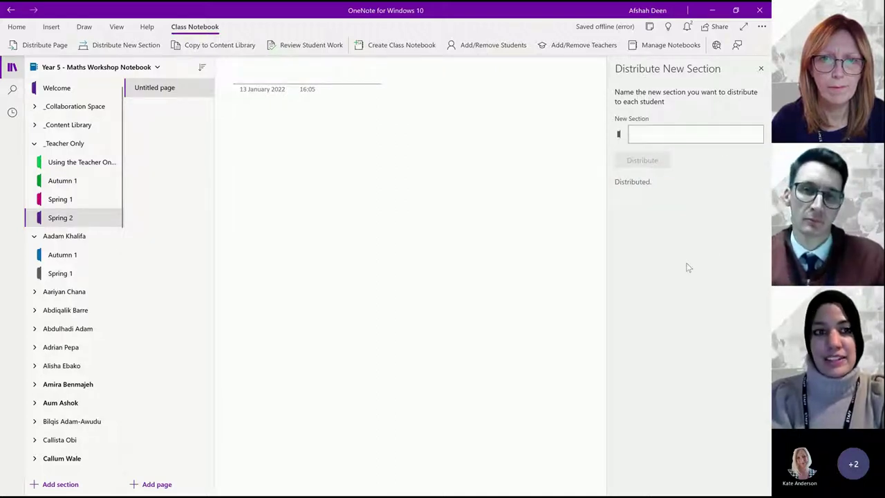
- Check the first student's section group to confirm the Spring 2 section arrived
{"action": "left_click", "coordinate": [52, 238]}
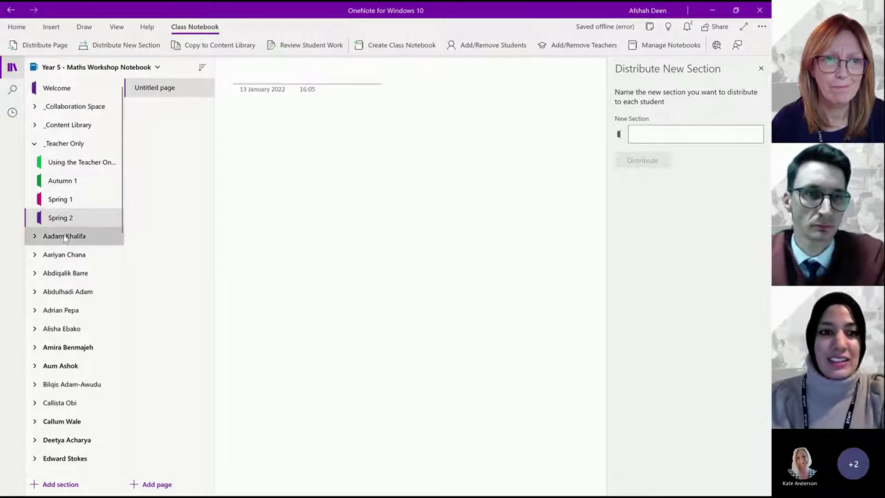
{"action": "left_click", "coordinate": [64, 239]}
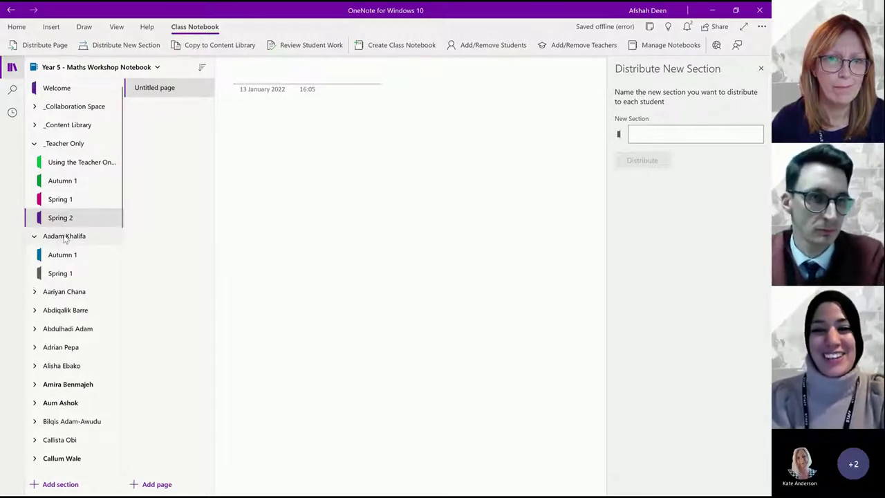
{"action": "left_click", "coordinate": [64, 237]}
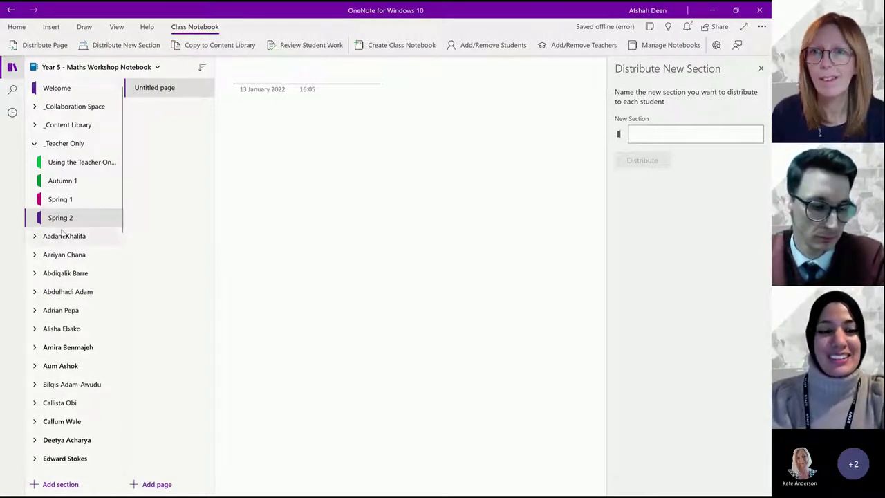
{"action": "left_click", "coordinate": [62, 237]}
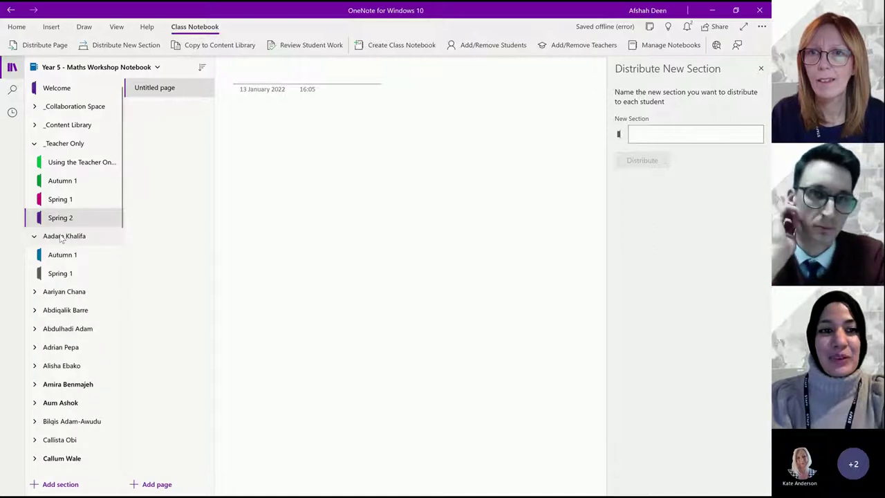
{"action": "left_click", "coordinate": [62, 237]}
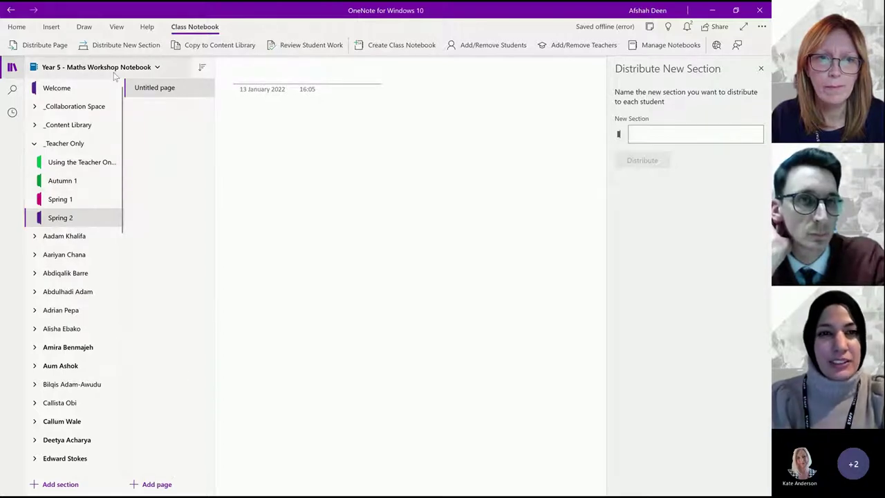
- Title the Spring 2 teacher page '13.1.2022 - Area'
{"action": "left_click", "coordinate": [277, 74]}
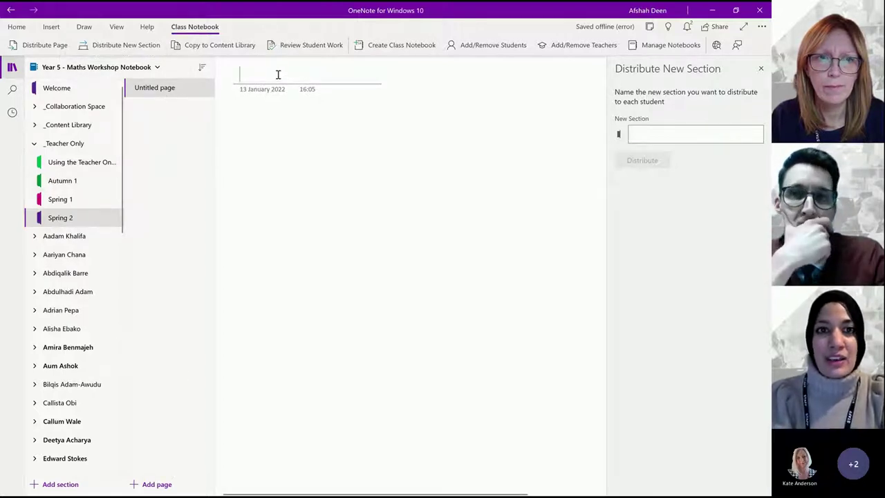
{"action": "type", "text": "13.1.2021"}
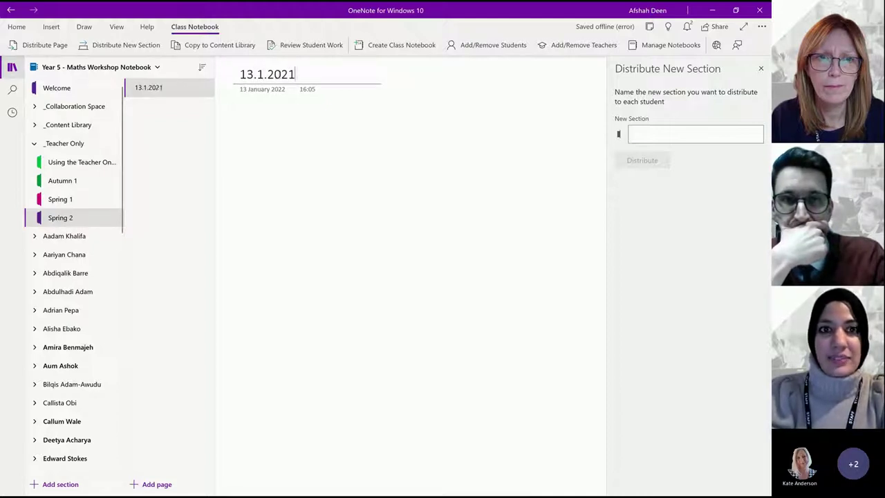
{"action": "key", "text": "BackSpace"}
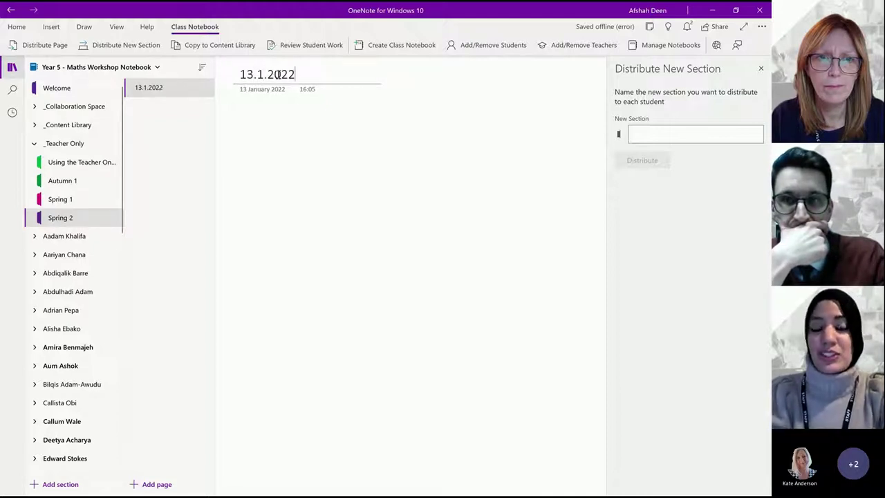
{"action": "type", "text": "2 - Area"}
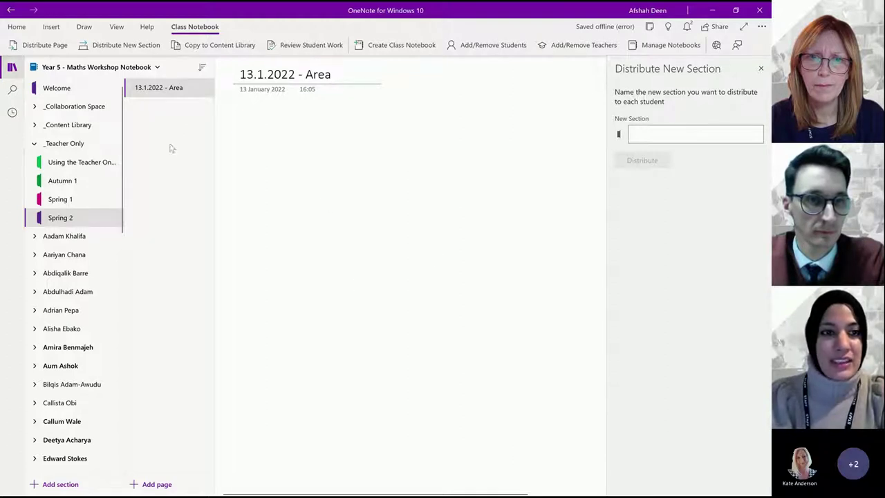
- Expand and collapse the first student's section group repeatedly to review its sections
{"action": "left_click", "coordinate": [68, 240]}
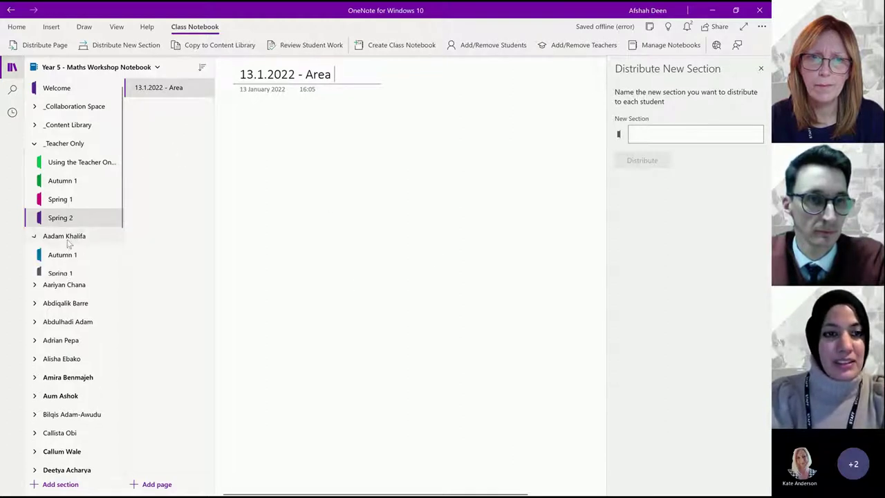
{"action": "left_click", "coordinate": [66, 238]}
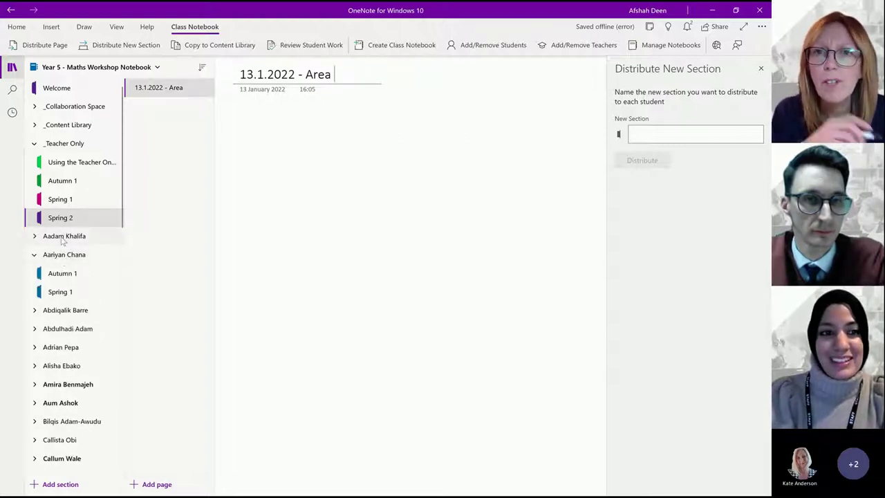
{"action": "left_click", "coordinate": [64, 238]}
{"action": "left_click", "coordinate": [64, 237]}
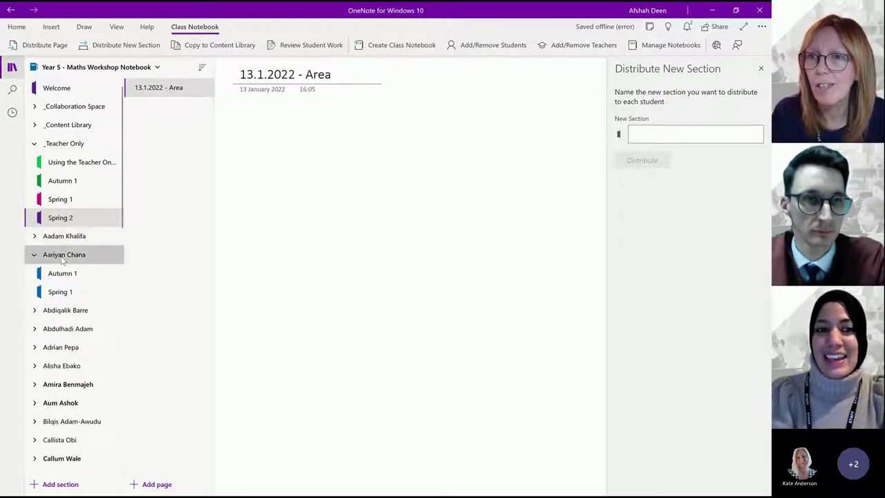
{"action": "left_click", "coordinate": [64, 254]}
{"action": "left_click", "coordinate": [61, 239]}
{"action": "left_click", "coordinate": [61, 239]}
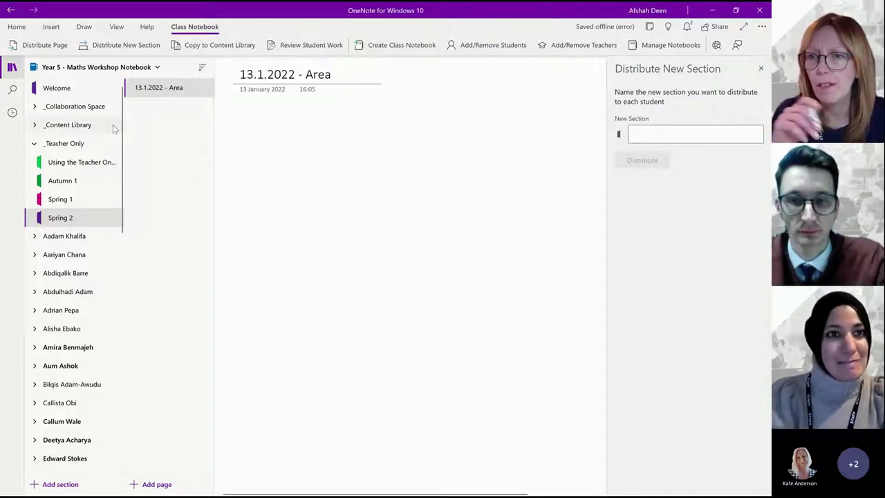
{"action": "left_click", "coordinate": [61, 238]}
{"action": "left_click", "coordinate": [60, 238]}
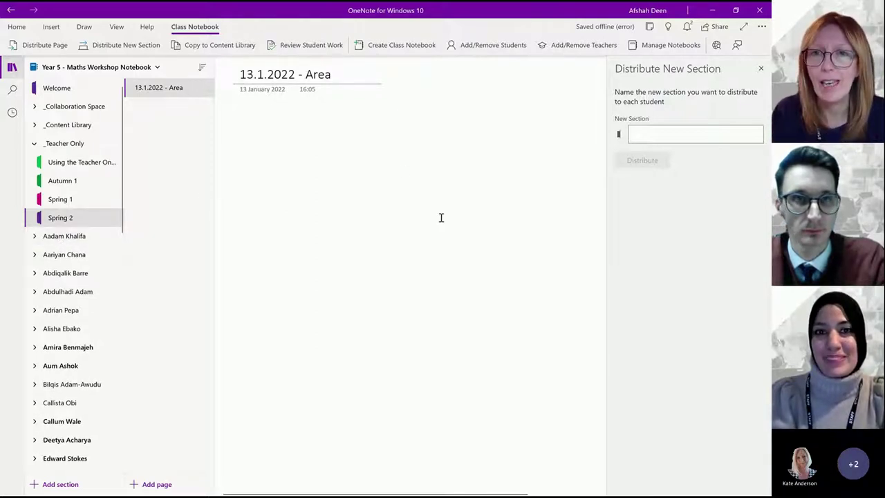
- Close the Distribute New Section pane and bring up the Distribute Page choices
{"action": "left_click", "coordinate": [760, 71]}
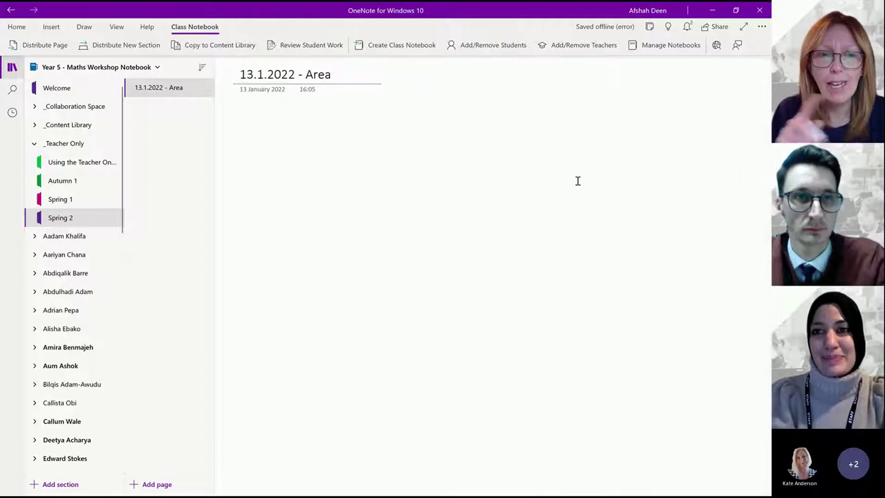
{"action": "left_click", "coordinate": [75, 237]}
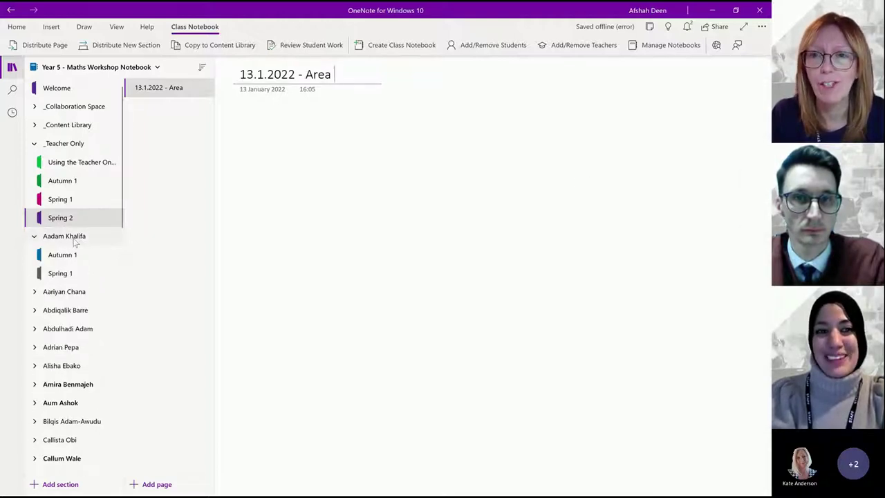
{"action": "left_click", "coordinate": [75, 240]}
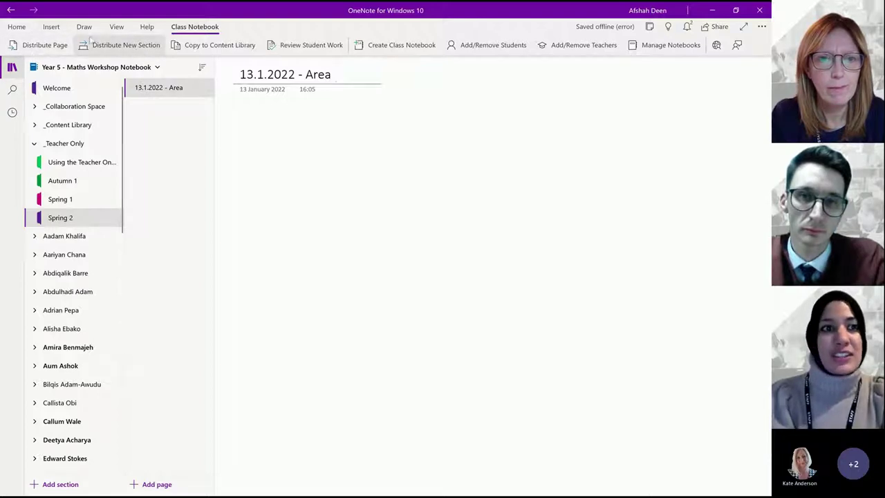
{"action": "left_click", "coordinate": [41, 47]}
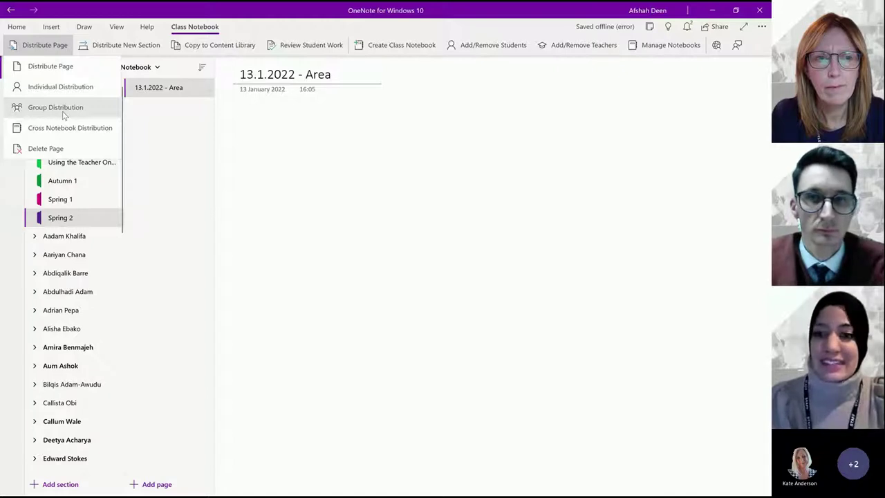
- Send the '13.1.2022 - Area' page to all students, targeting their Spring 2 section
{"action": "left_click", "coordinate": [48, 67]}
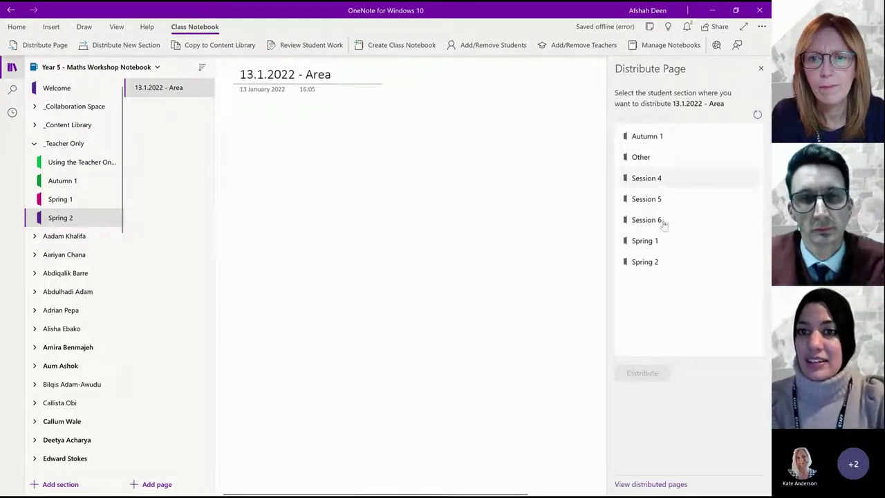
{"action": "left_click", "coordinate": [644, 262]}
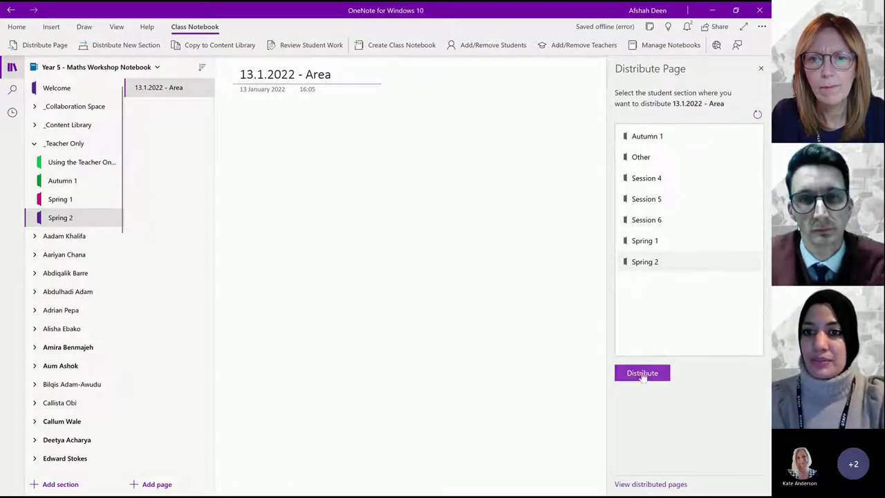
{"action": "left_click", "coordinate": [643, 372]}
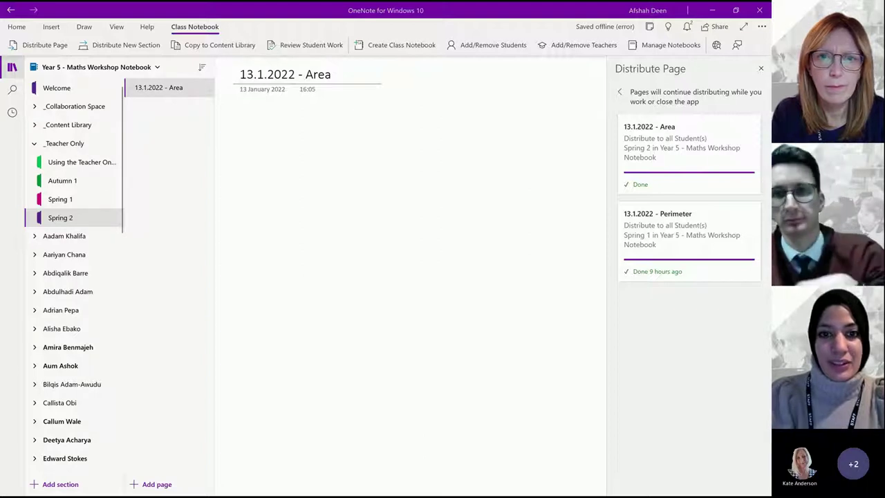
{"action": "left_click", "coordinate": [69, 236]}
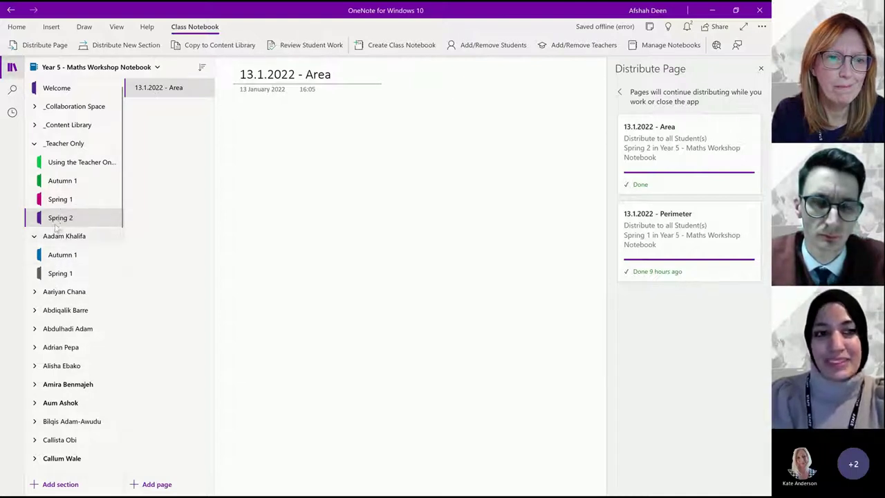
{"action": "left_click", "coordinate": [62, 236]}
{"action": "left_click", "coordinate": [63, 255]}
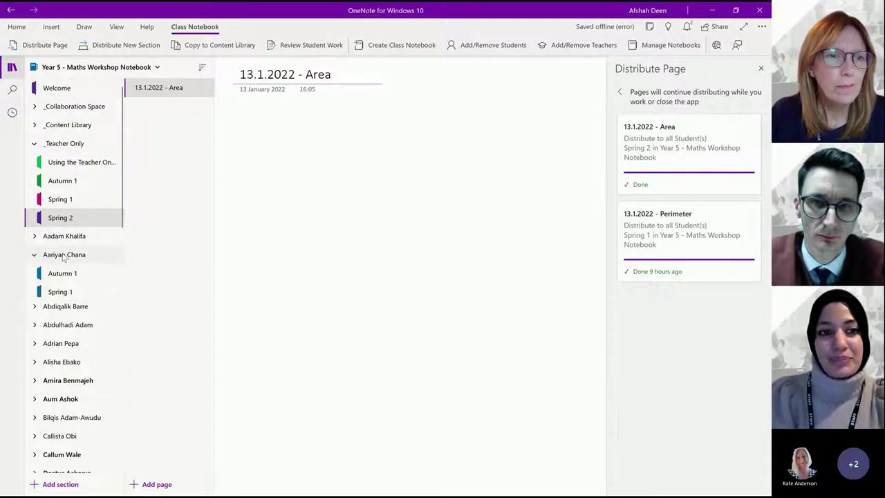
{"action": "left_click", "coordinate": [64, 255]}
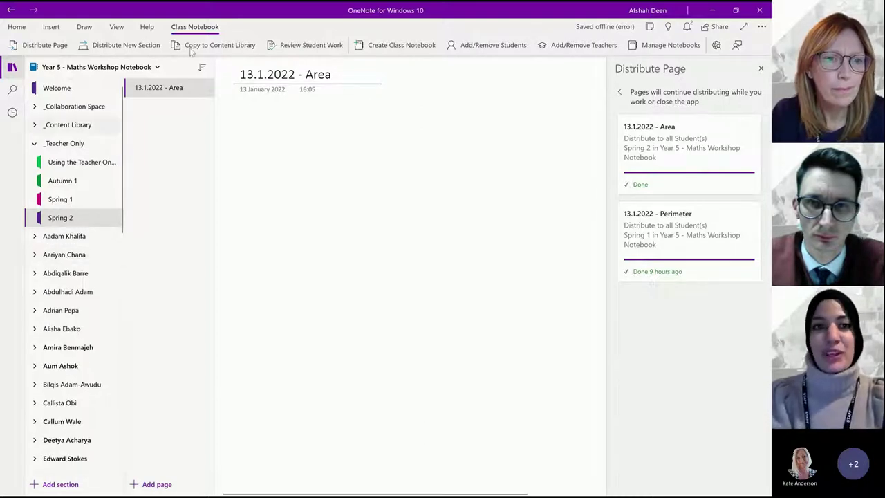